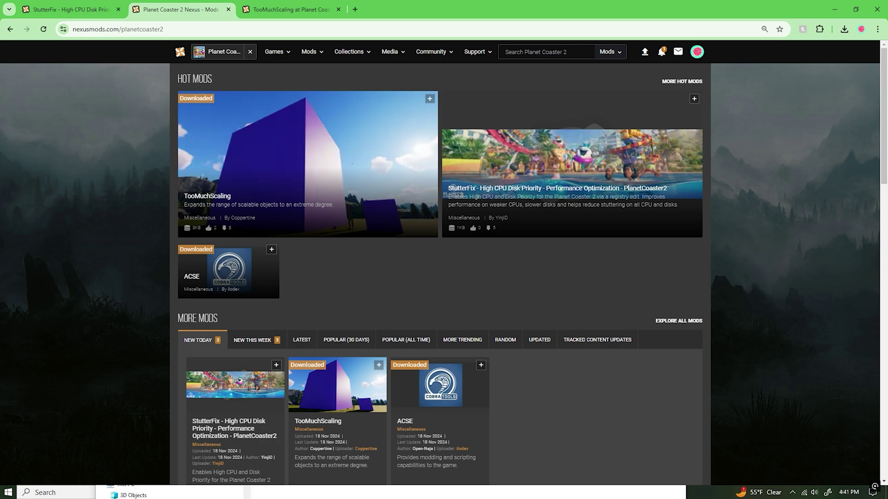
Switch from the Nexus Mods Planet Coaster 2 page to Steam's Planet Coaster 2 library page
key("alt+Tab")
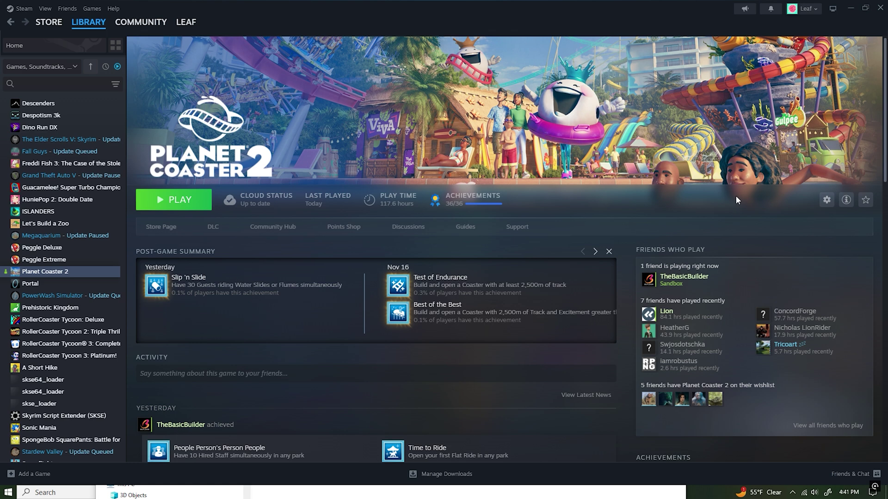
Show Planet Coaster 2's Installed Files properties, a 17.84 GB install on drive C
left_click(827, 201)
left_click(841, 266)
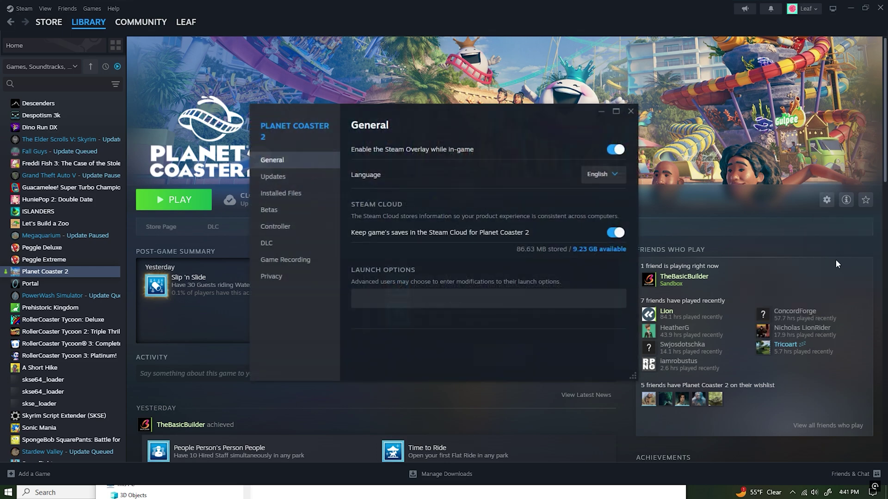
left_click(293, 201)
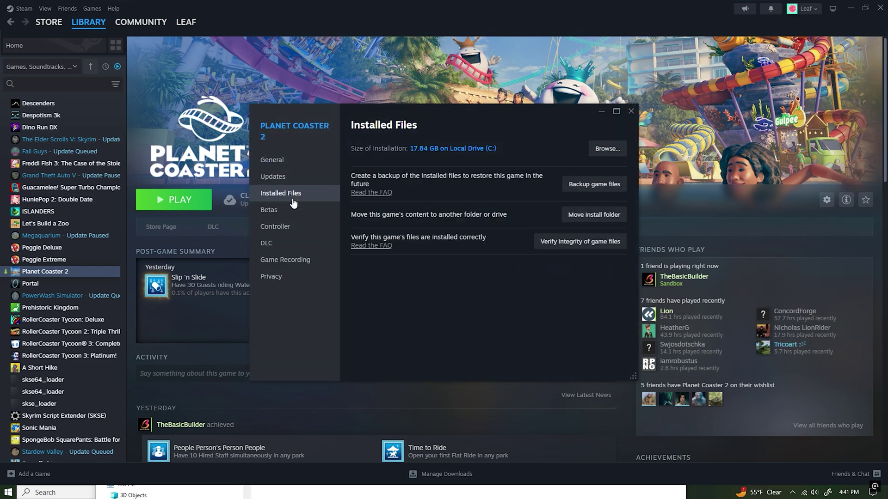
Browse the install folder into Win64\ovldata and locate the ACSE and TooMuchScale zip archives
left_click(609, 152)
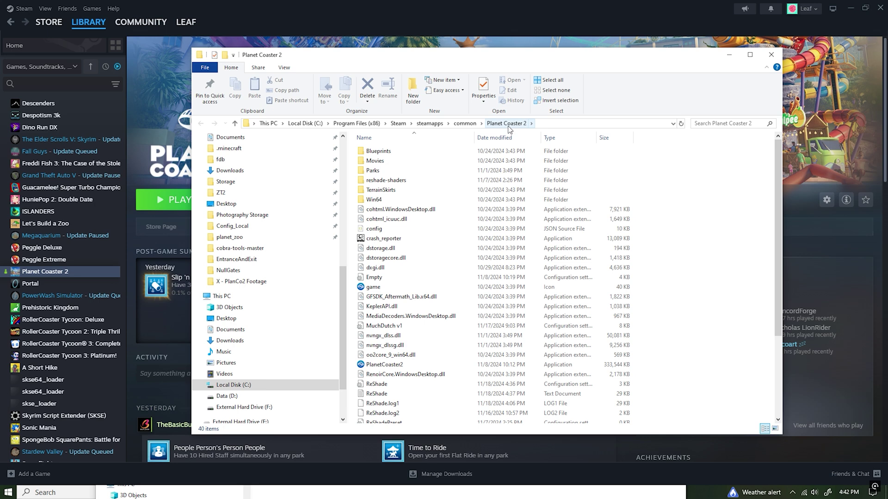
double_click(406, 200)
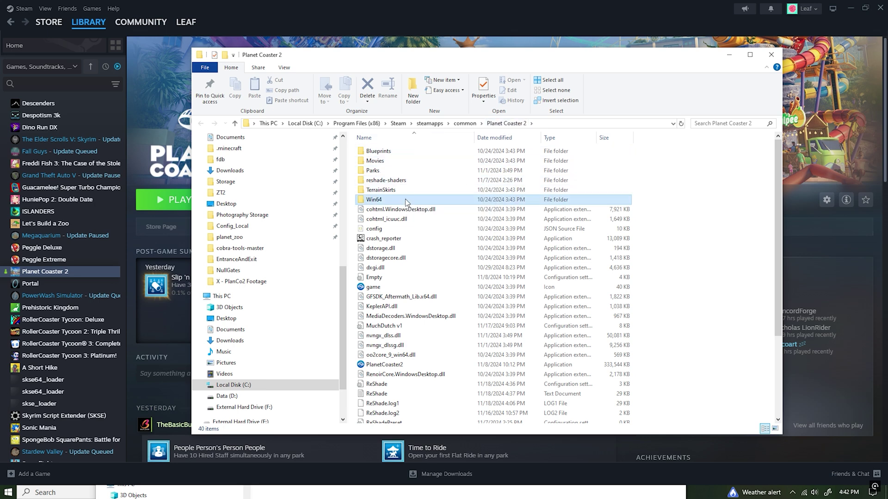
double_click(397, 166)
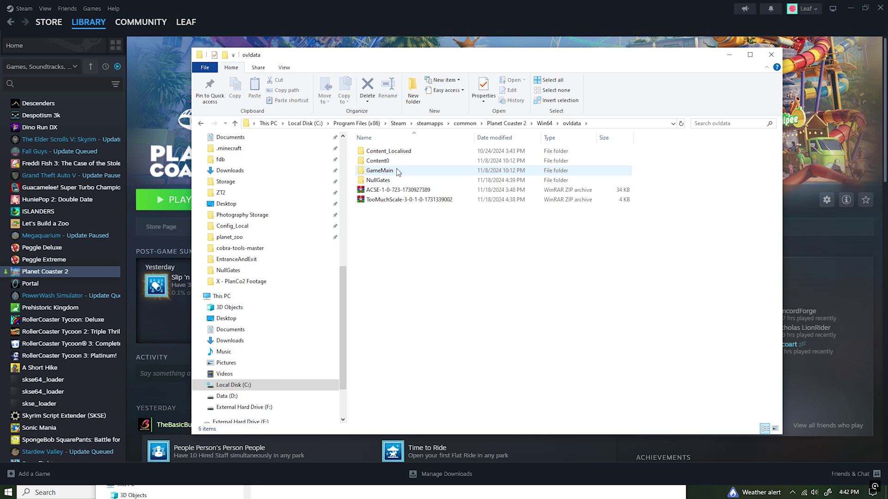
left_click_drag(439, 222, 390, 181)
left_click(436, 212)
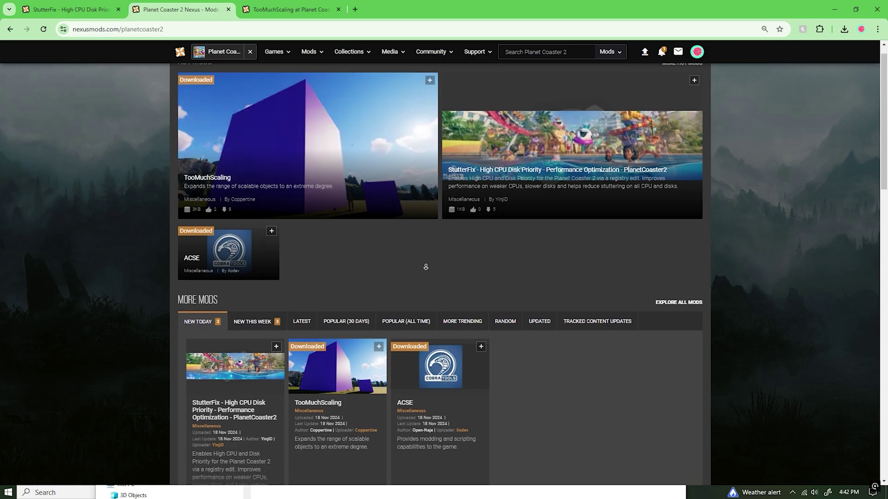
scroll(416, 250, "down", 1)
left_click(526, 163)
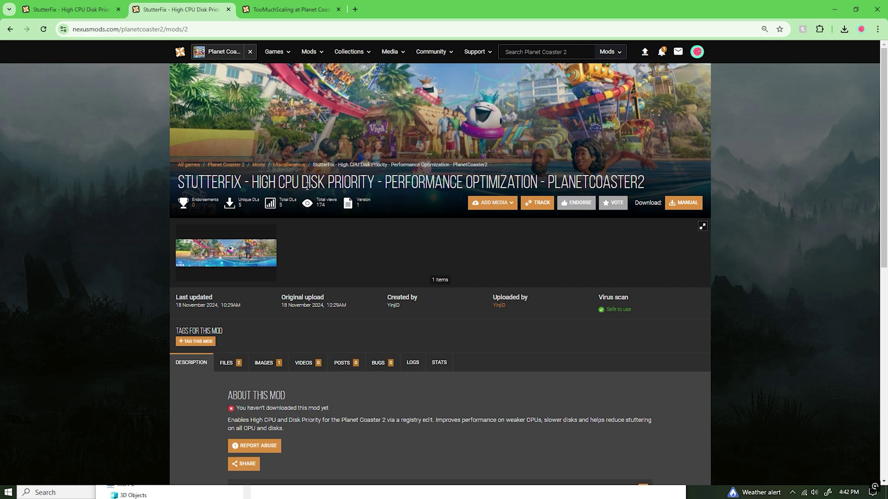
scroll(420, 201, "down", 1)
scroll(421, 203, "down", 6)
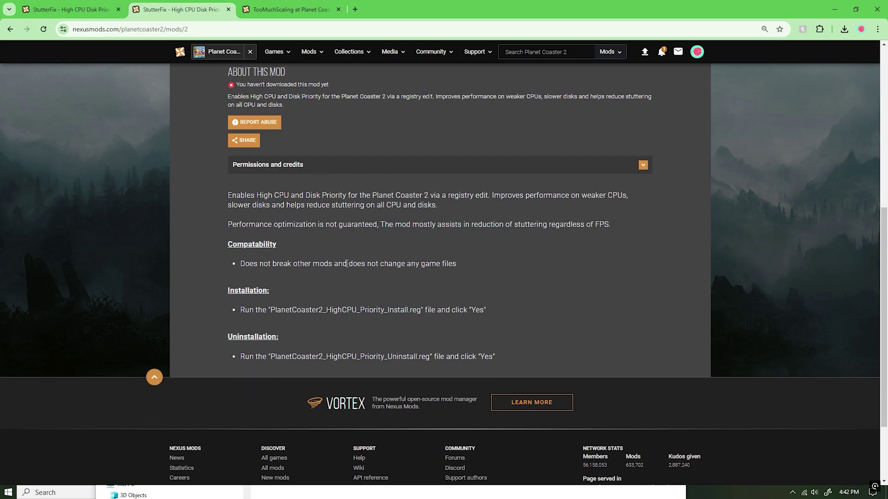
scroll(312, 215, "up", 3)
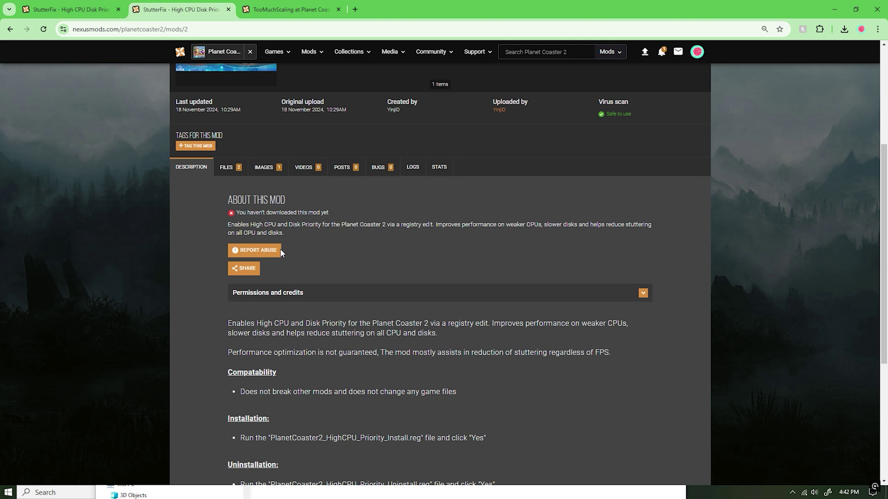
scroll(281, 253, "down", 1)
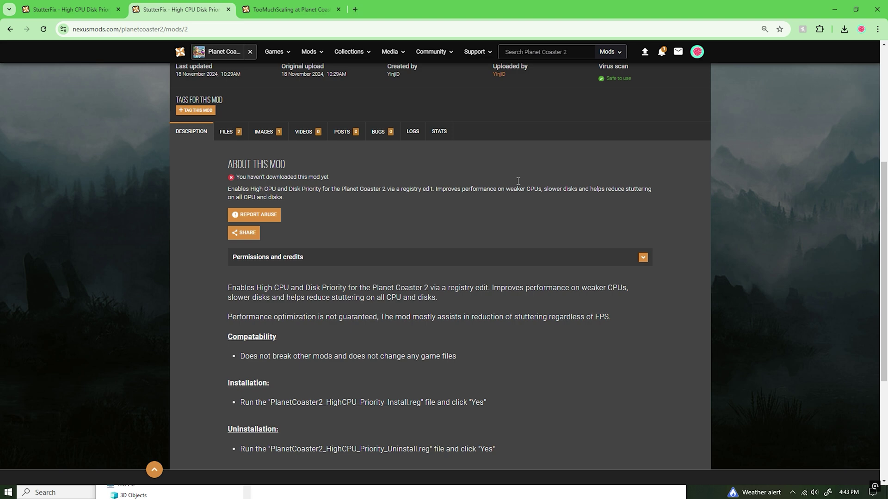
key("alt+Left")
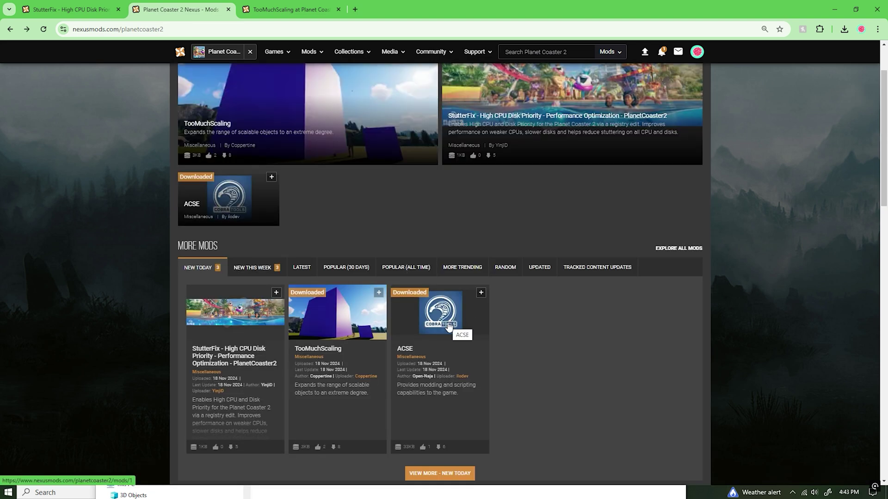
Open the ACSE mod page, preview its image, and list its files showing version 0.723
scroll(418, 326, "up", 2)
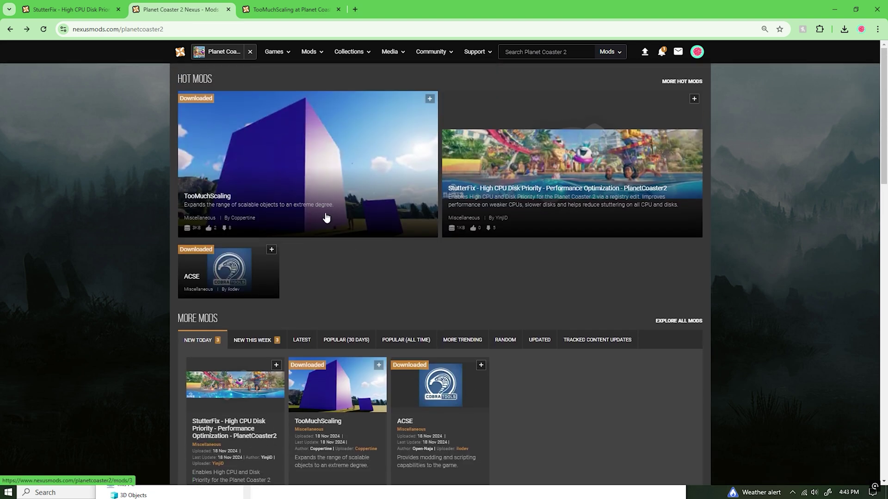
left_click(433, 396)
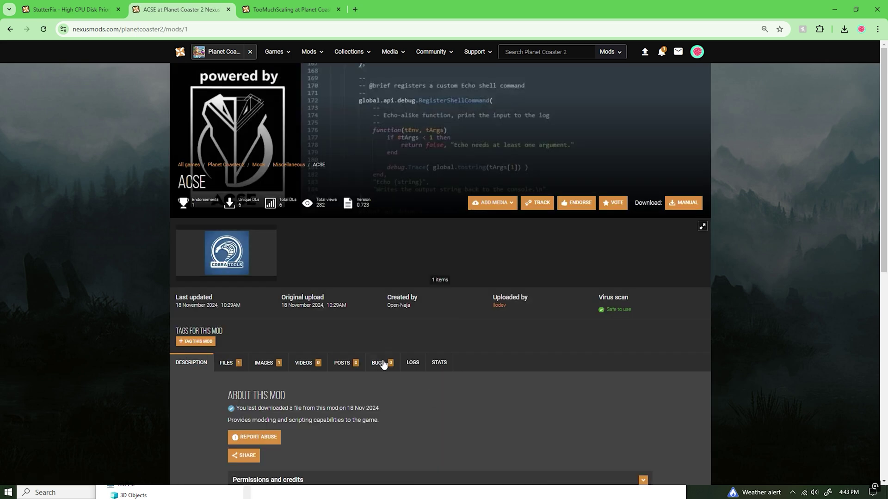
scroll(391, 372, "down", 3)
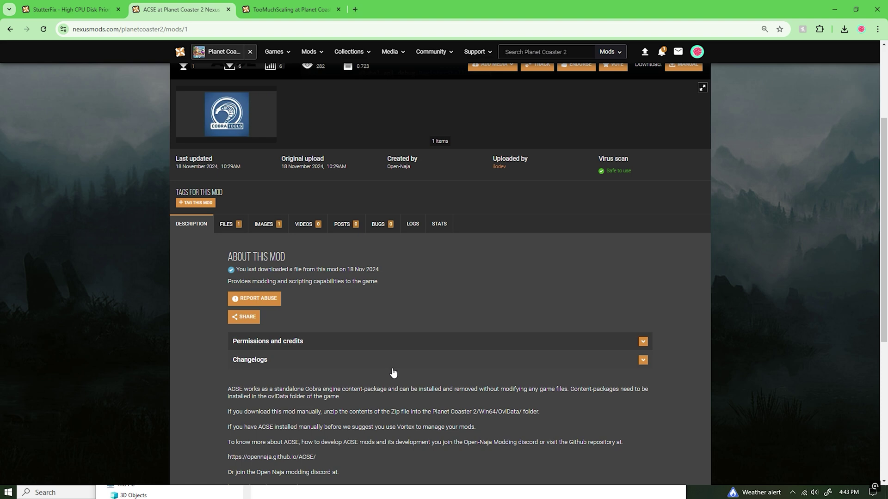
scroll(231, 229, "up", 3)
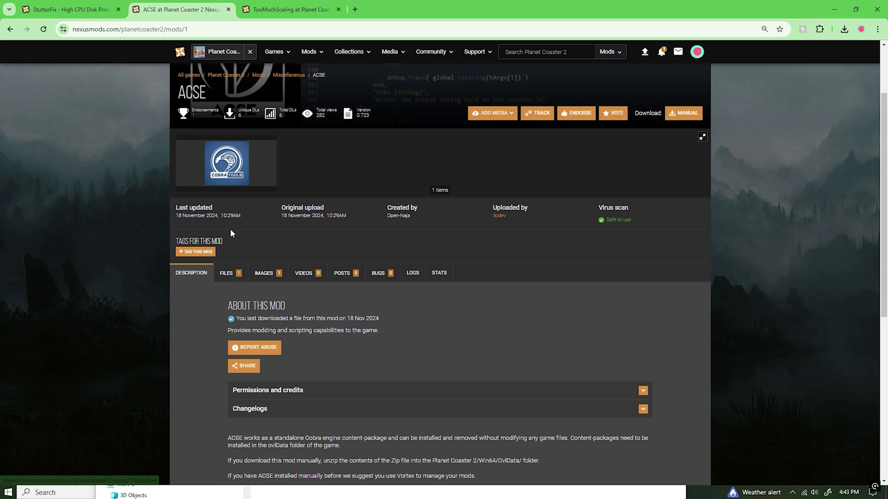
left_click(230, 231)
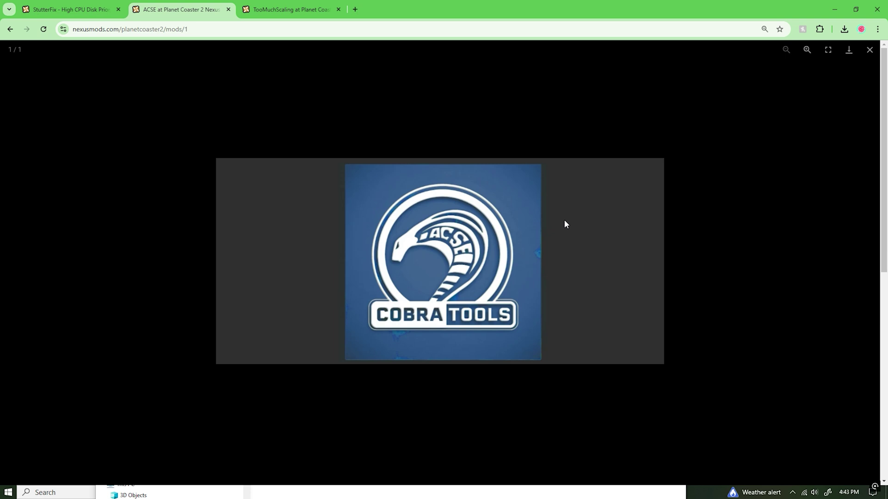
left_click(563, 225)
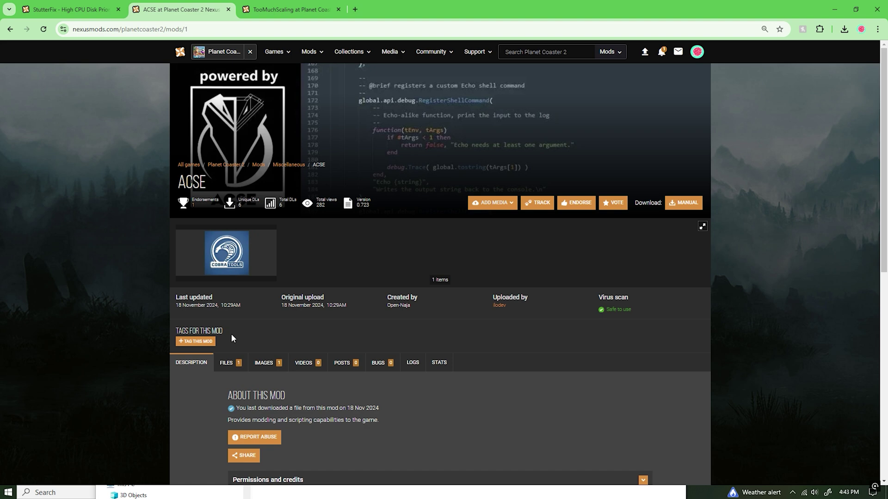
left_click(231, 367)
Manually download the ACSE 0.723 main file, dismissing the premium-server notice
scroll(231, 368, "down", 4)
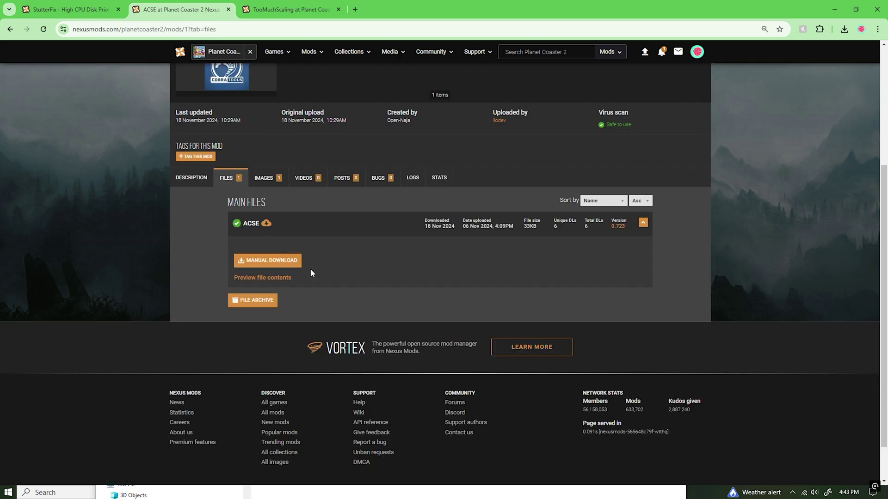
left_click(287, 260)
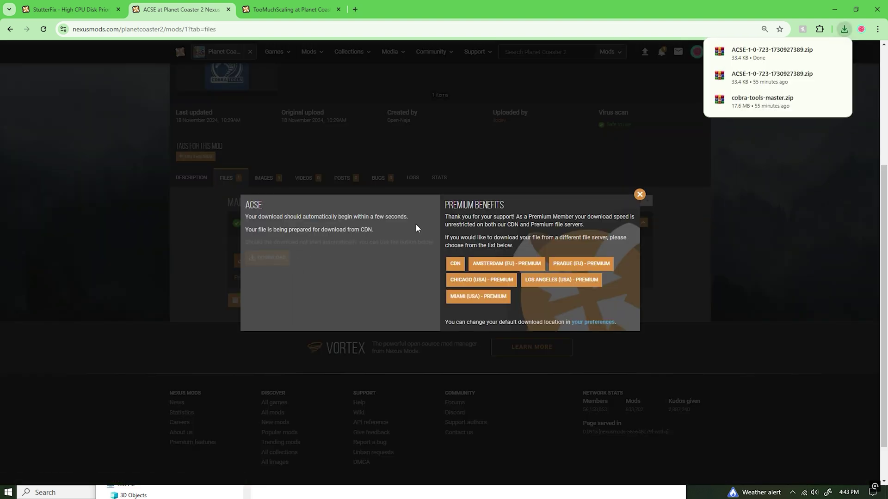
left_click(640, 194)
scroll(630, 211, "up", 4)
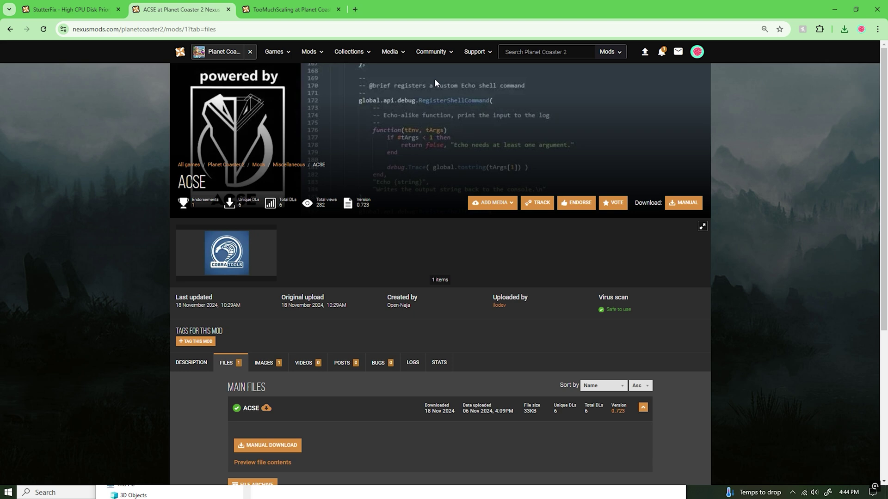
scroll(428, 151, "down", 5)
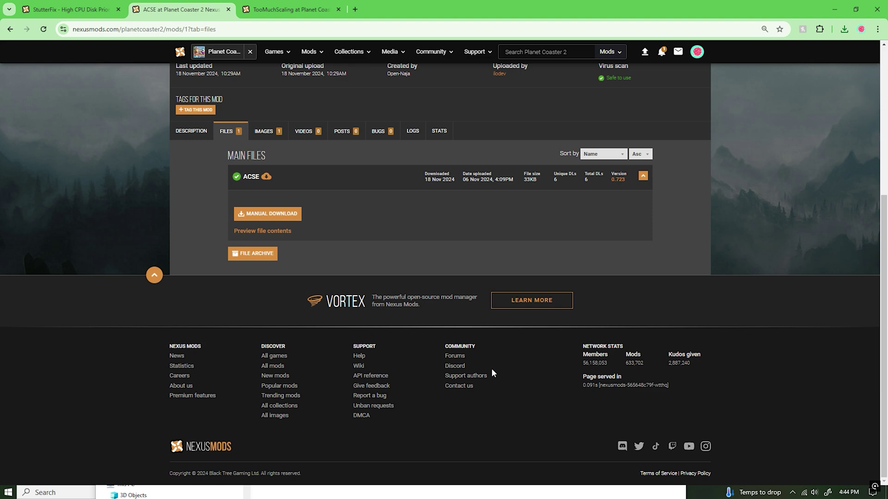
scroll(424, 290, "up", 5)
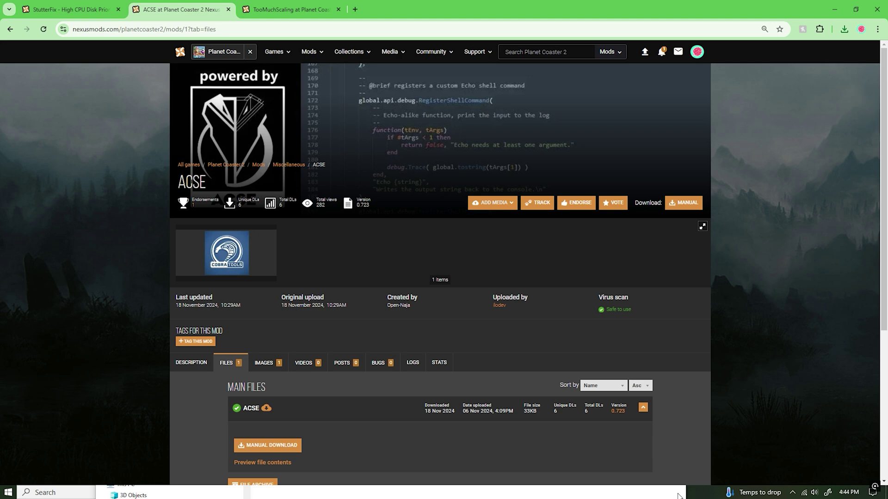
Return to the mods list and manually download the TooMuchScale file from TooMuchScaling's Files tab
key("alt+Left")
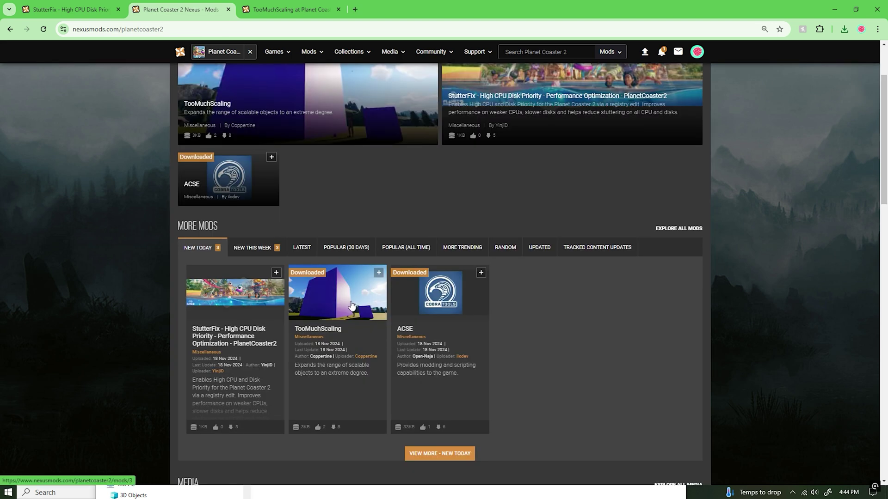
left_click(351, 305)
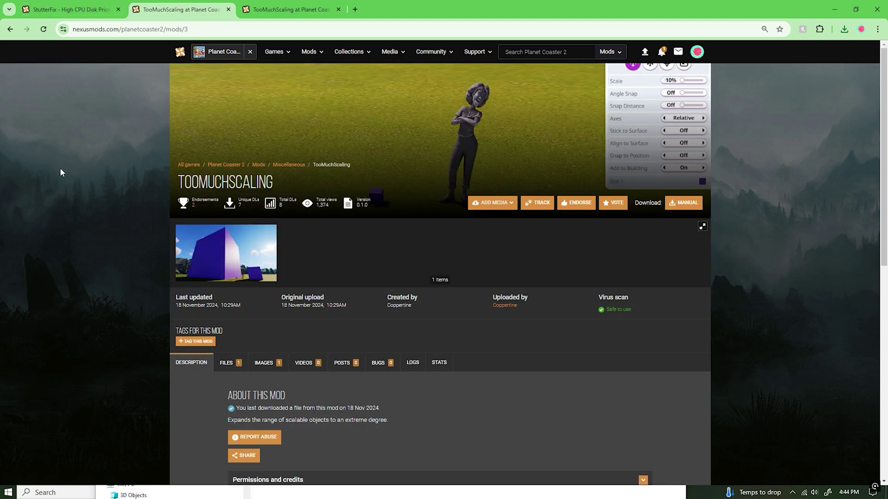
left_click(234, 366)
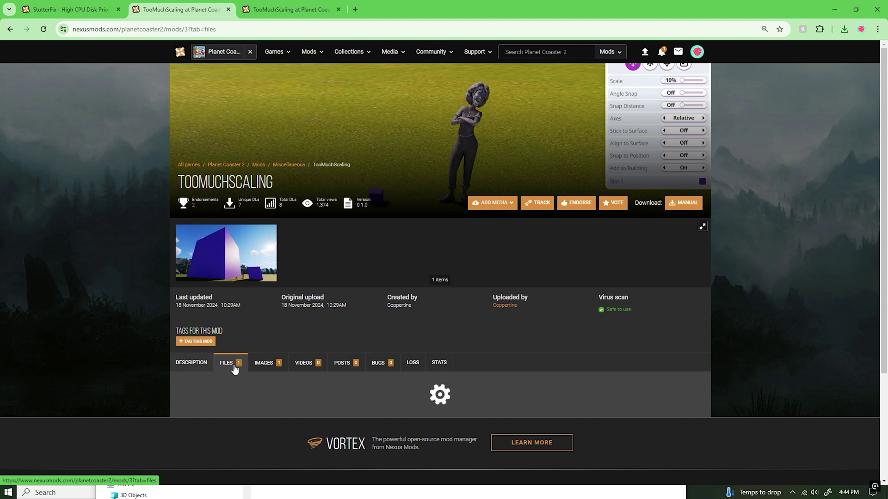
scroll(488, 362, "down", 5)
left_click(289, 241)
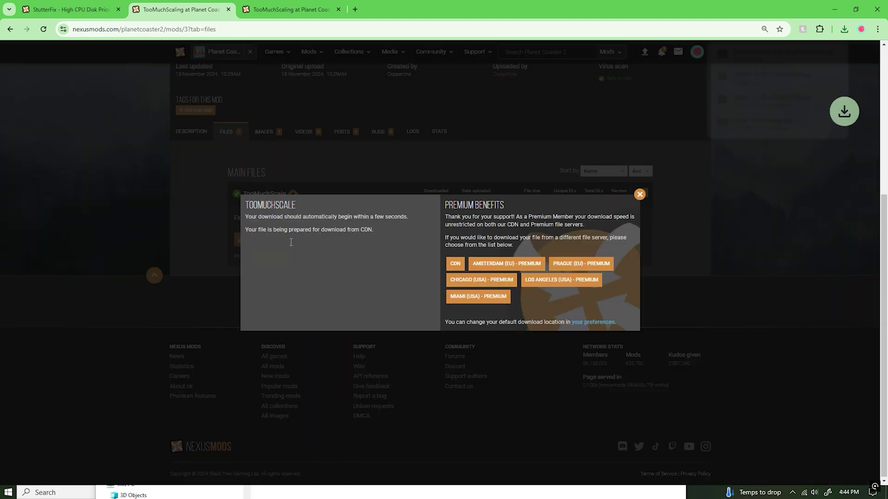
key("alt+Left")
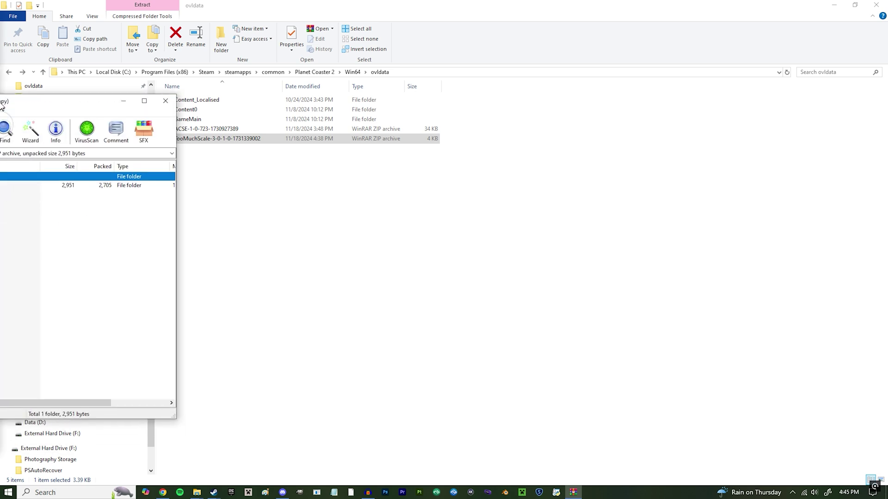
Drag the Mod_SceneryTooMuchScaling folder out of the WinRAR archive into ovldata
left_click_drag(359, 157, 632, 117)
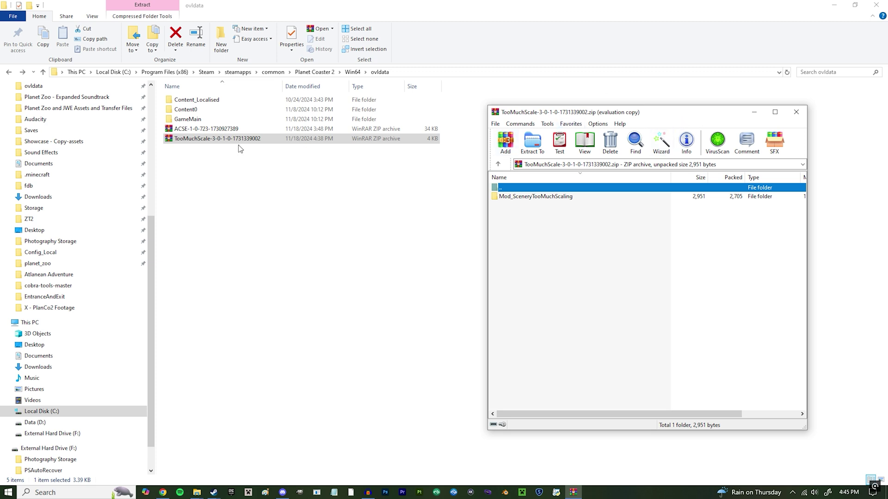
left_click(252, 140)
left_click_drag(534, 199, 476, 237)
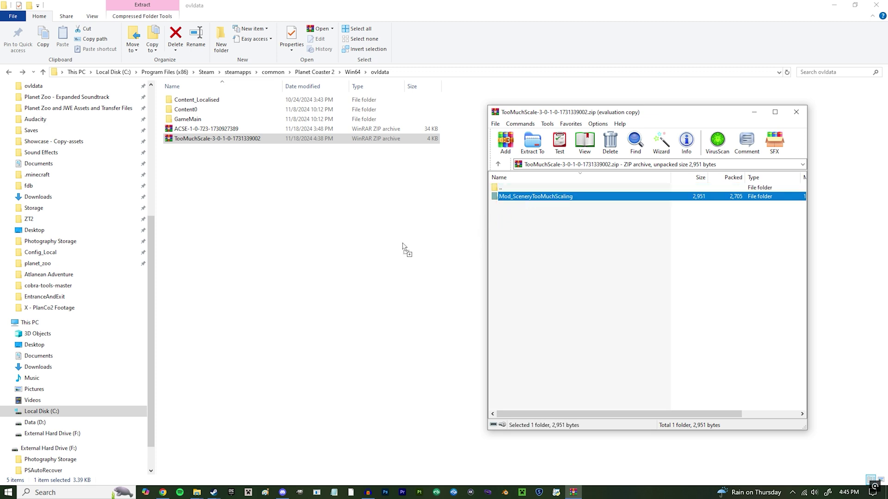
left_click_drag(355, 231, 353, 230)
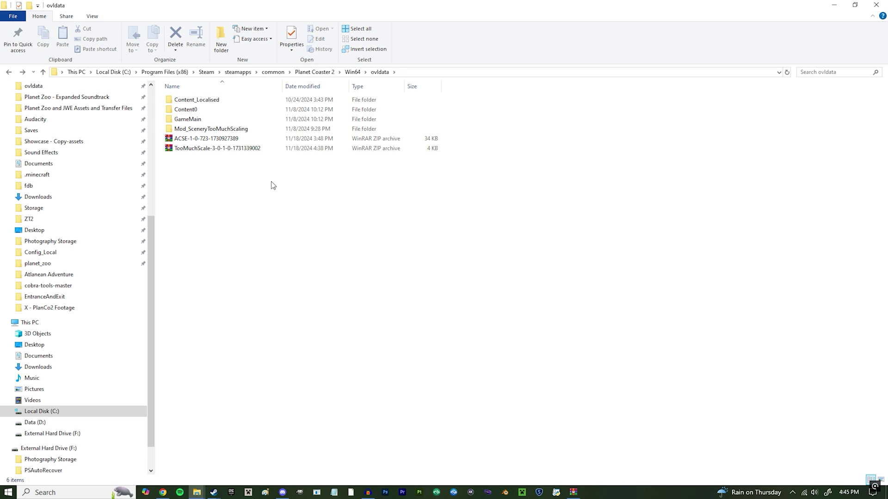
Try Extract Here on the TooMuchScale zip in ovldata, then bring the archive back up in WinRAR
right_click(218, 138)
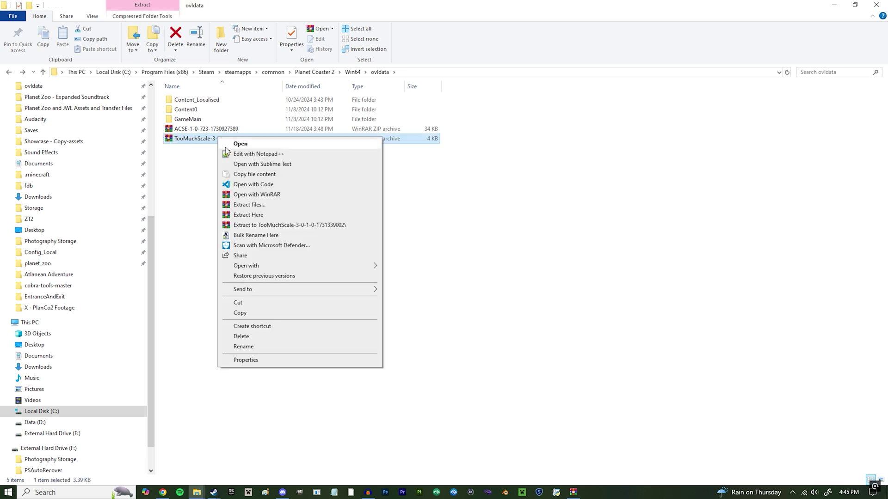
left_click(258, 216)
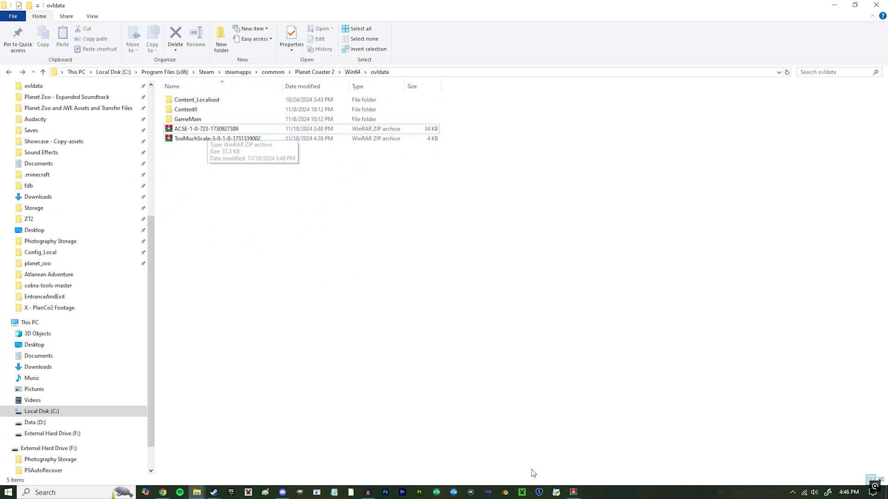
left_click(574, 492)
left_click(656, 257)
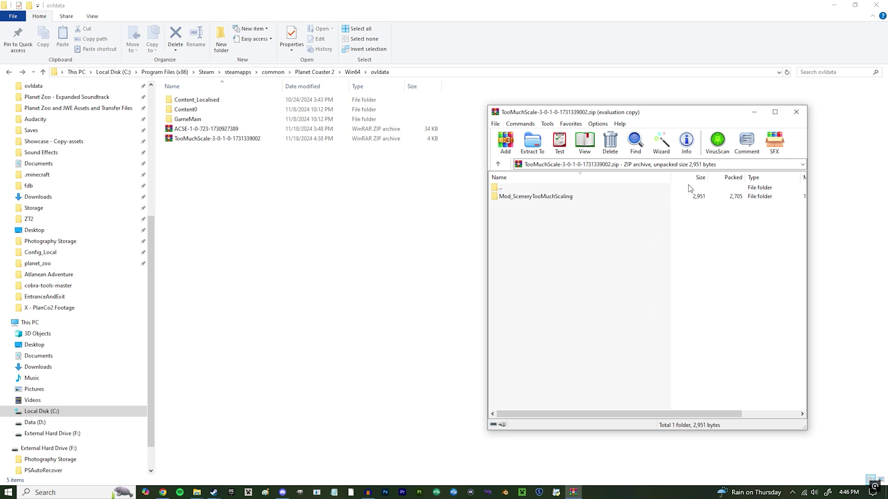
left_click(535, 144)
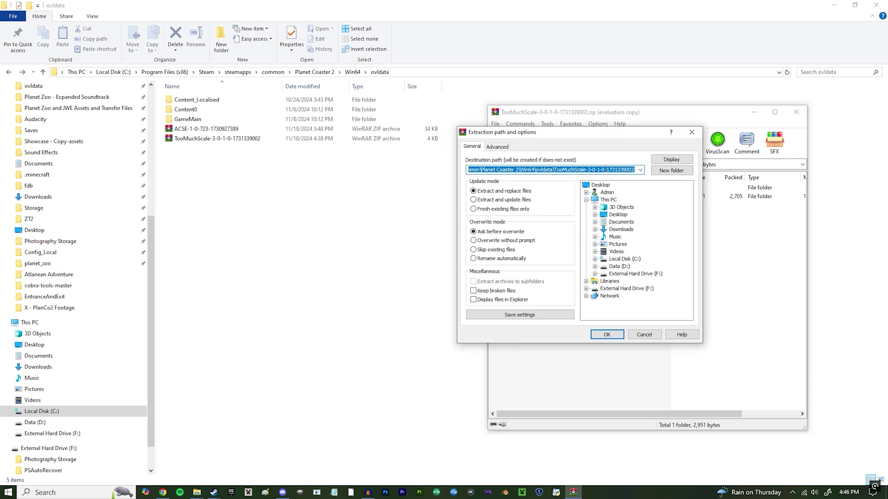
left_click_drag(599, 170, 667, 171)
left_click(577, 169)
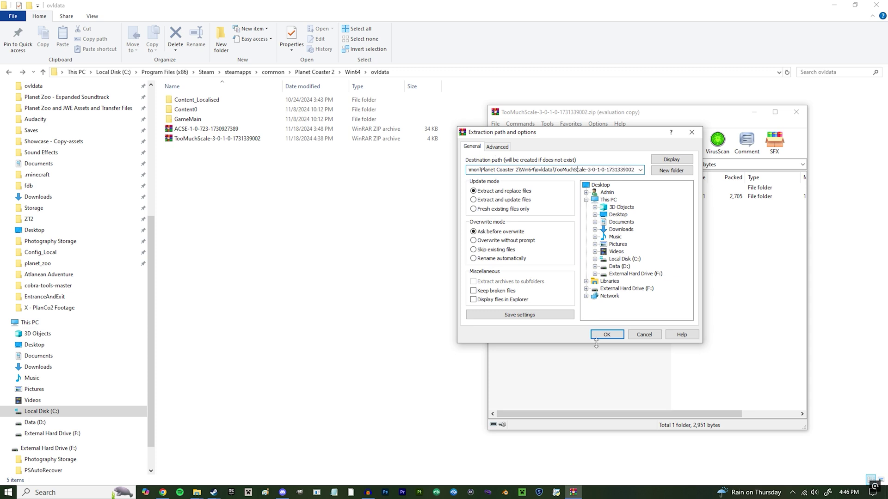
left_click(602, 335)
left_click(315, 186)
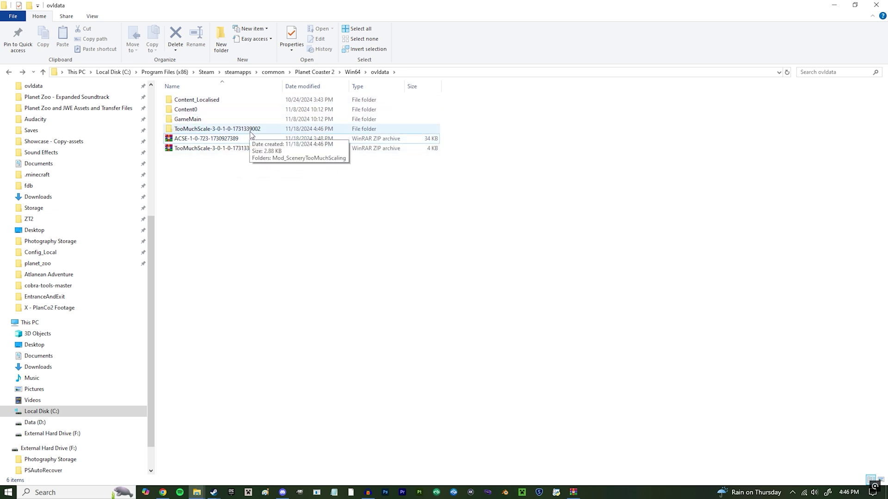
Move Mod_SceneryTooMuchScaling up into ovldata and delete the leftover TooMuchScale folder and zip
double_click(223, 131)
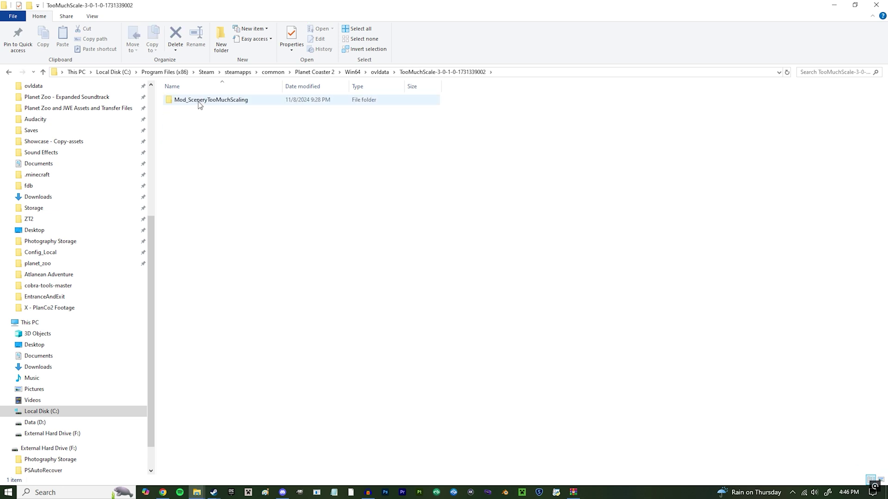
left_click_drag(203, 101, 380, 73)
left_click(379, 72)
key("F2")
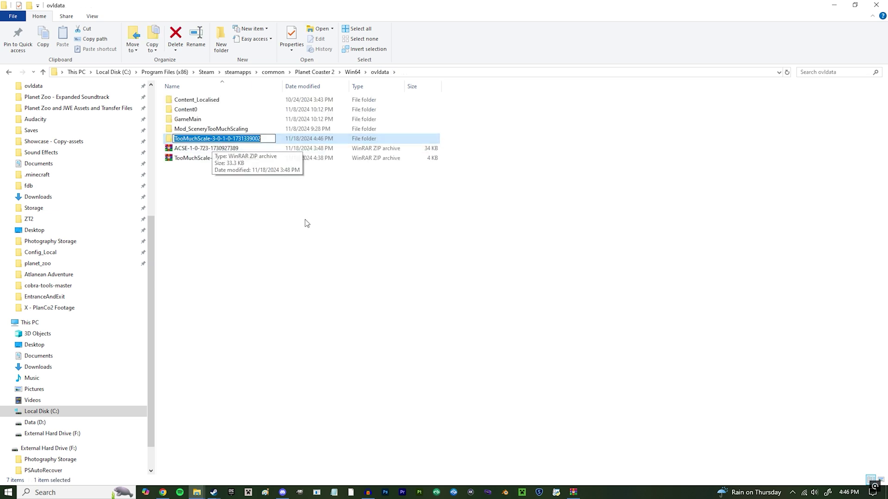
key("Return")
key("Delete")
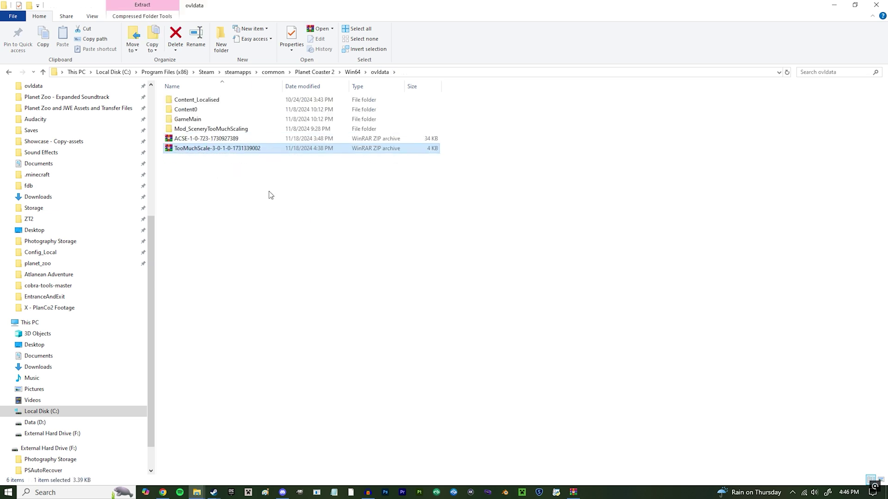
key("Delete")
Drag the ACSE folder from its zip into ovldata, then delete the ACSE zip
left_click(217, 140)
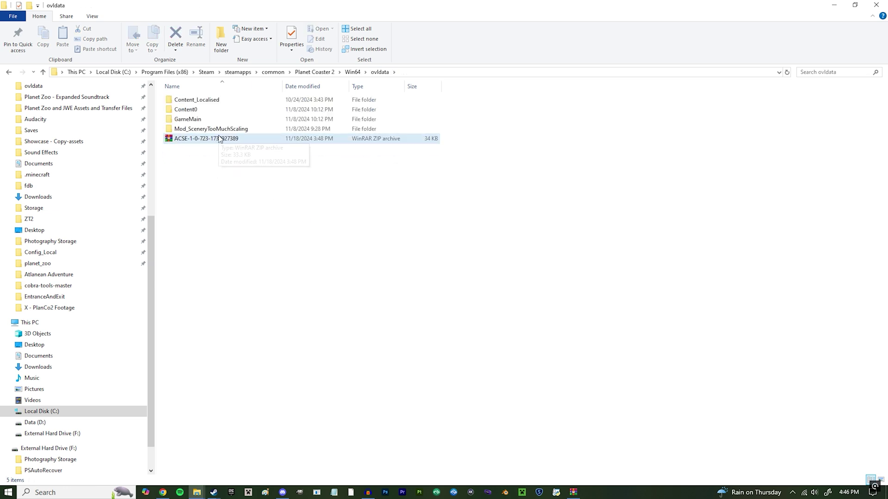
right_click(208, 140)
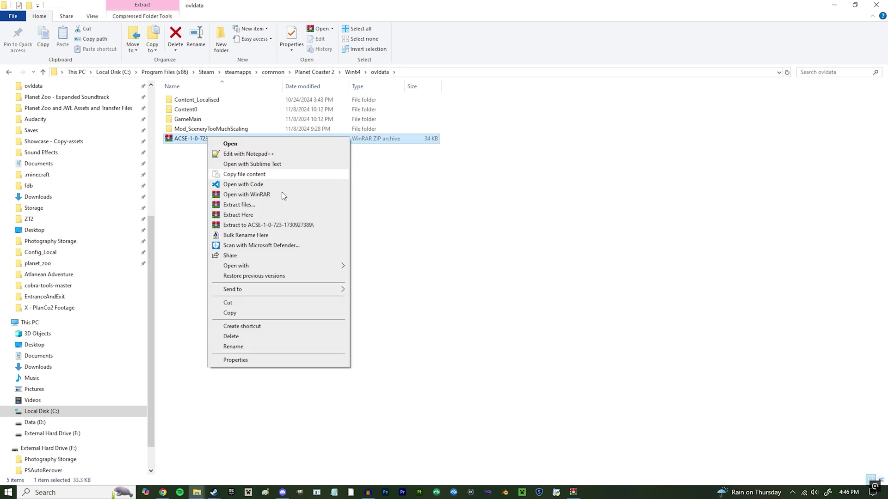
left_click(238, 144)
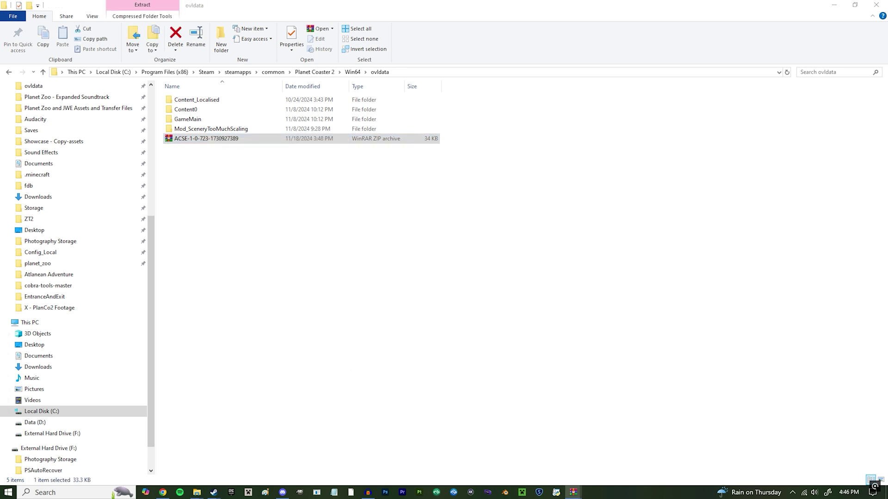
left_click_drag(464, 230, 418, 239)
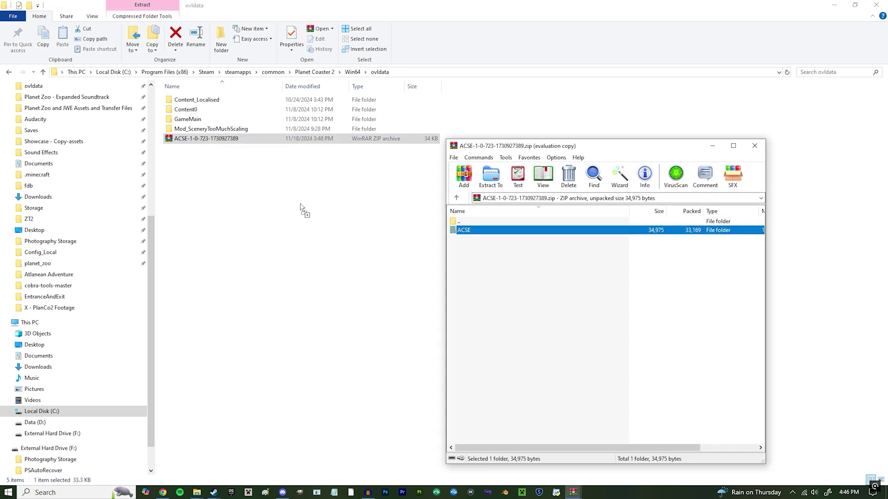
left_click_drag(300, 206, 192, 148)
left_click(188, 150)
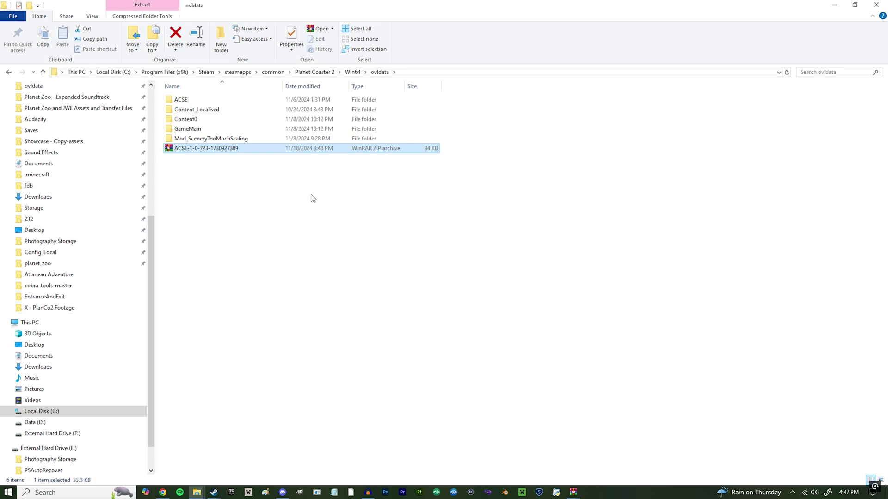
key("Delete")
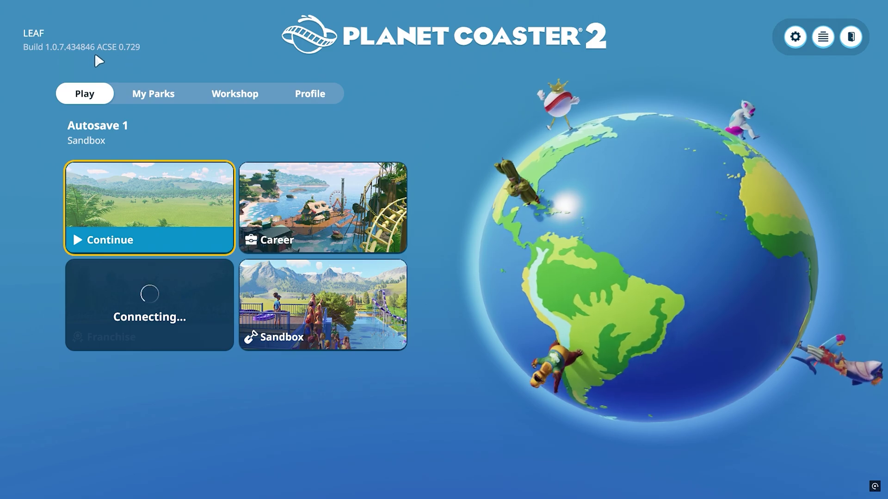
Create and load a new Sandbox park on the Mediterranean biome
left_click(293, 319)
left_click(141, 303)
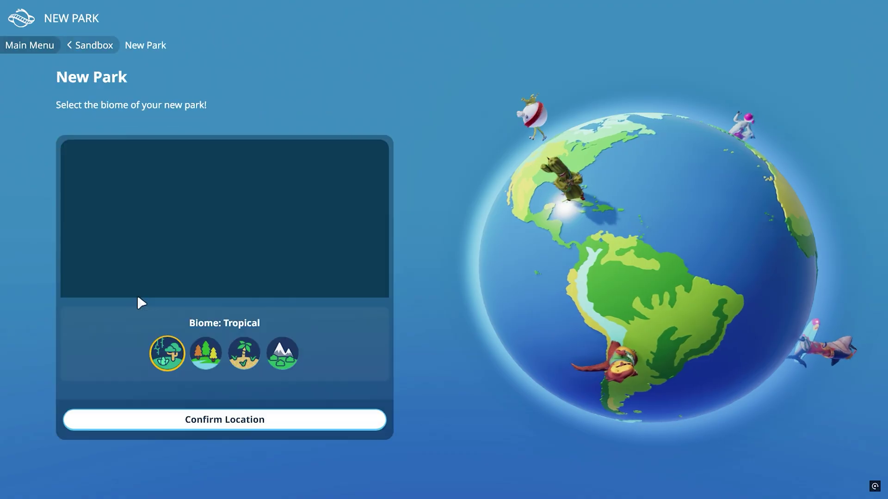
left_click(243, 353)
left_click(252, 420)
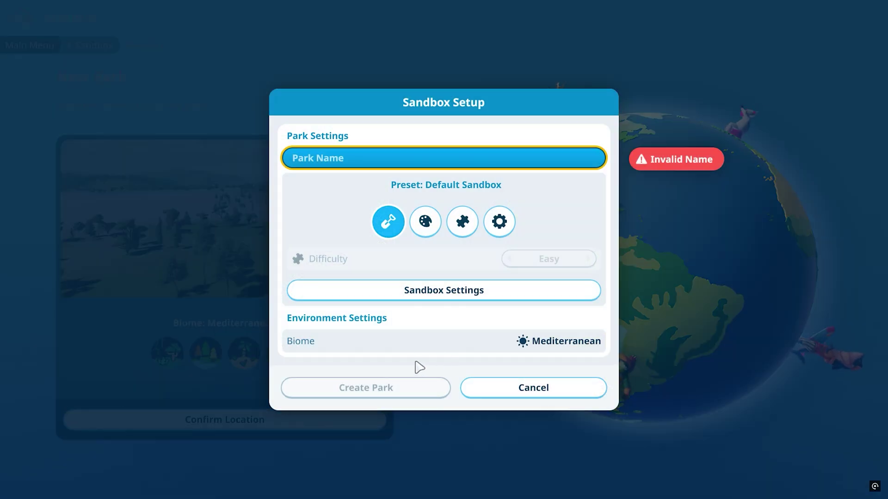
left_click(425, 221)
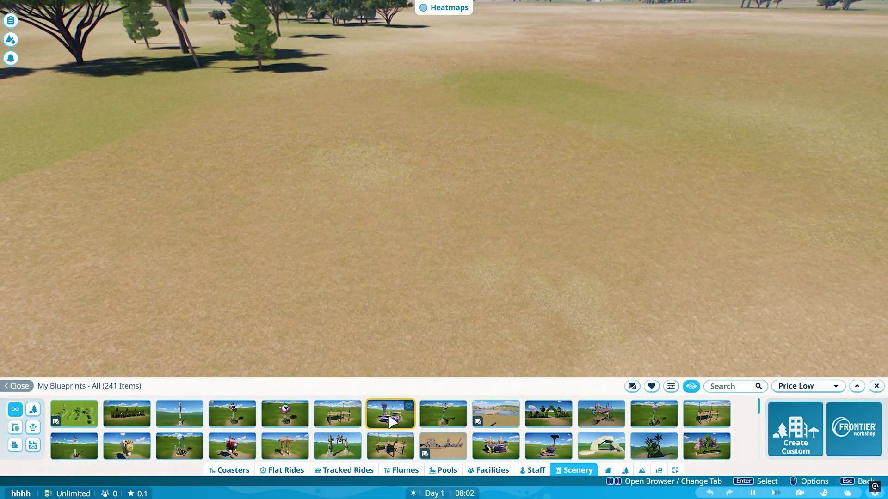
Place the Aquatic Reef 1 blueprint in the park at 10% scale
left_click(390, 414)
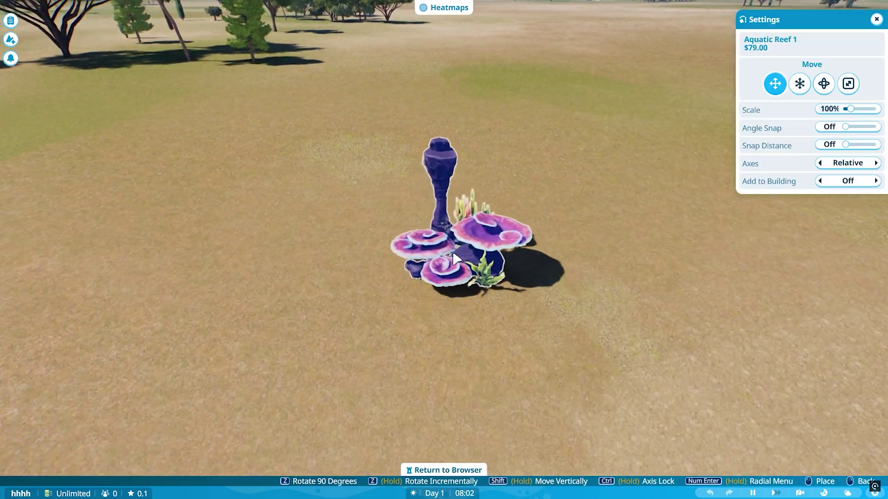
scroll(455, 259, "up", 5)
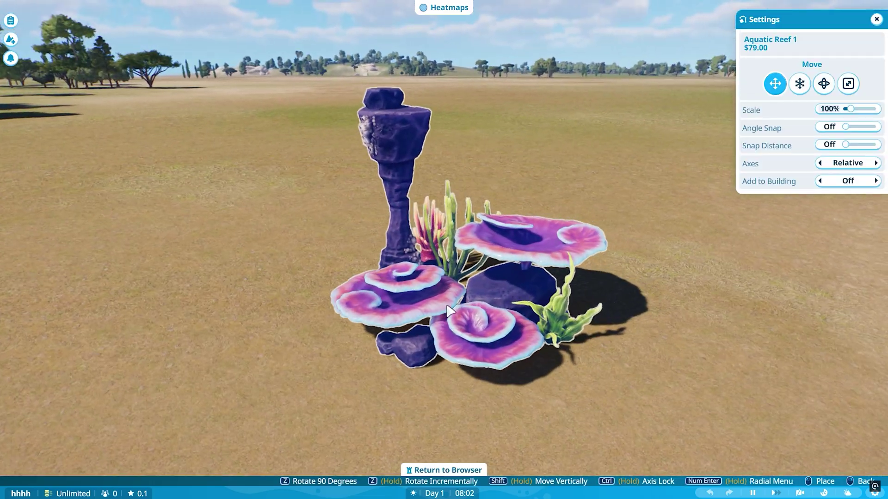
scroll(449, 311, "down", 10)
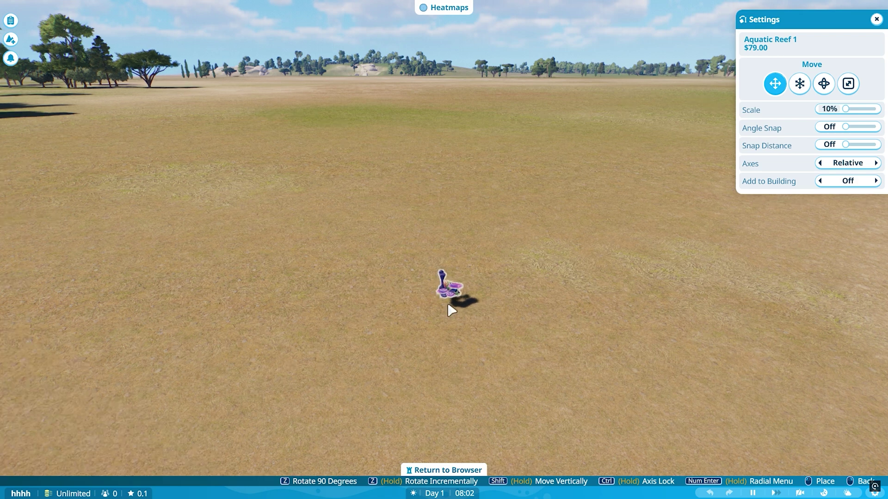
scroll(451, 310, "up", 5)
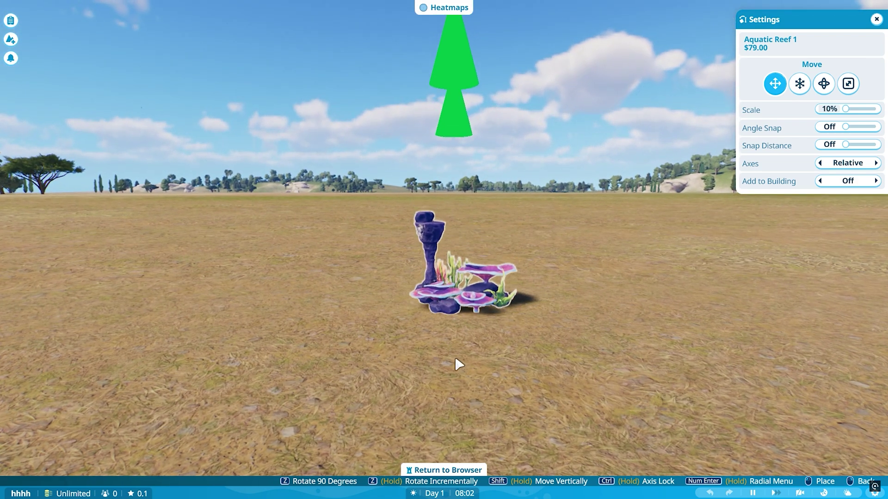
left_click(457, 367)
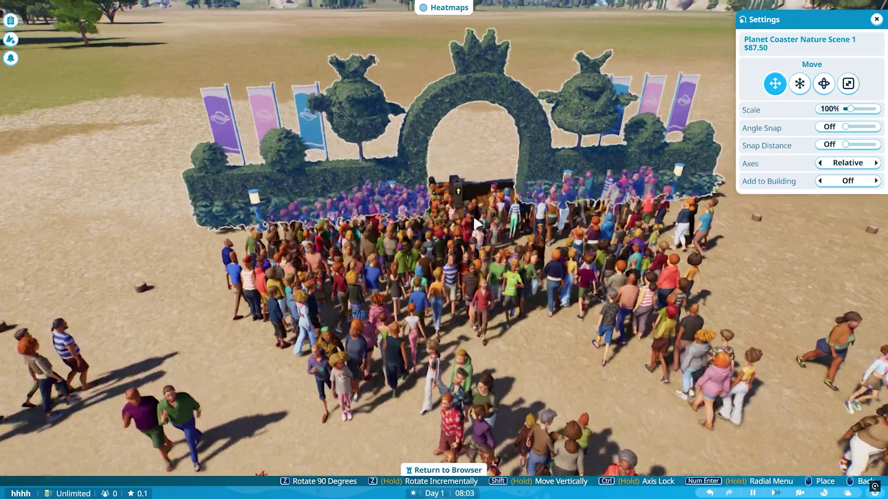
Shrink the Planet Coaster Nature Scene 1 blueprint to 10%, then scale it back up
scroll(478, 224, "down", 10)
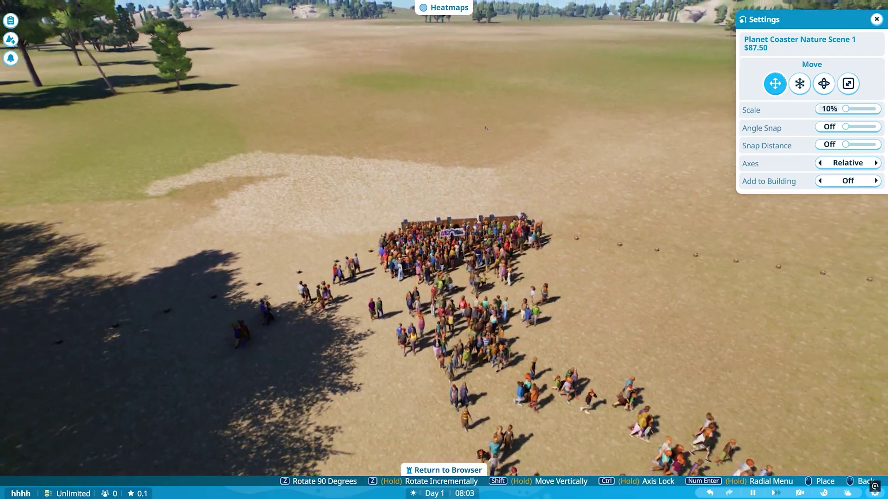
scroll(485, 128, "up", 10)
scroll(486, 128, "down", 5)
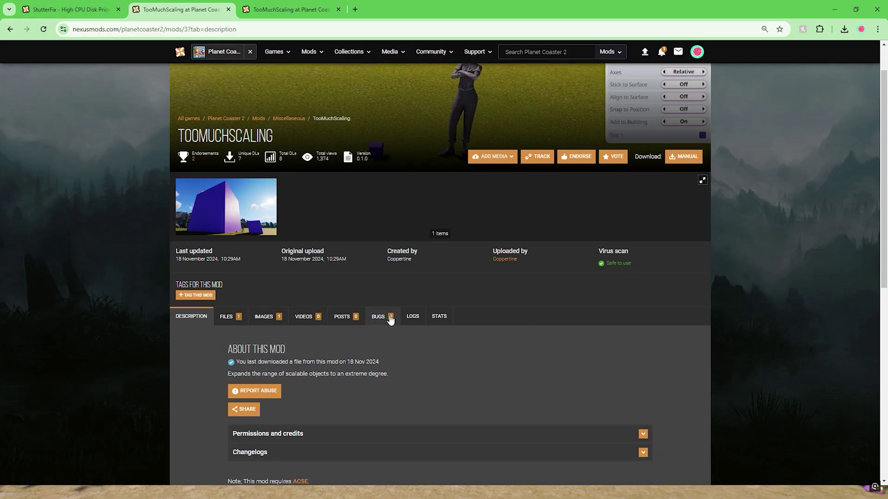
Check TooMuchScaling's Bugs and Posts tabs, confirming no reported bugs and 0 comments
left_click(389, 318)
scroll(410, 354, "down", 1)
left_click(351, 271)
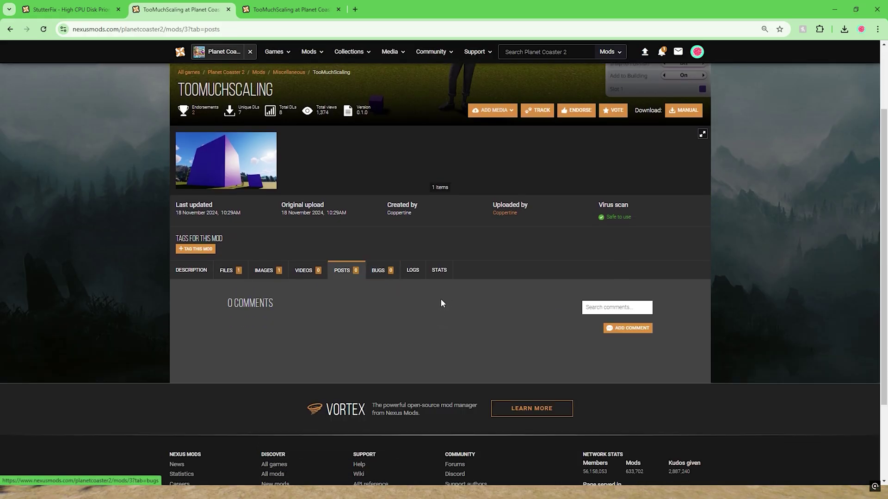
left_click(383, 271)
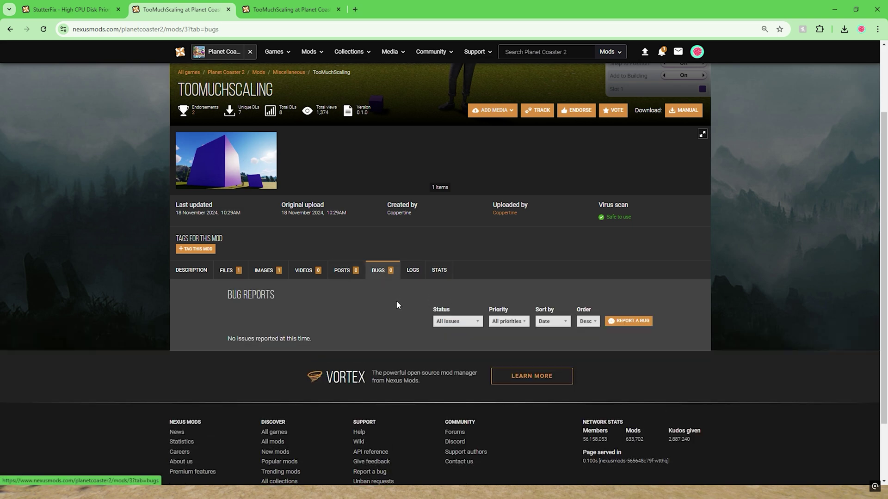
scroll(403, 311, "up", 2)
scroll(231, 295, "down", 3)
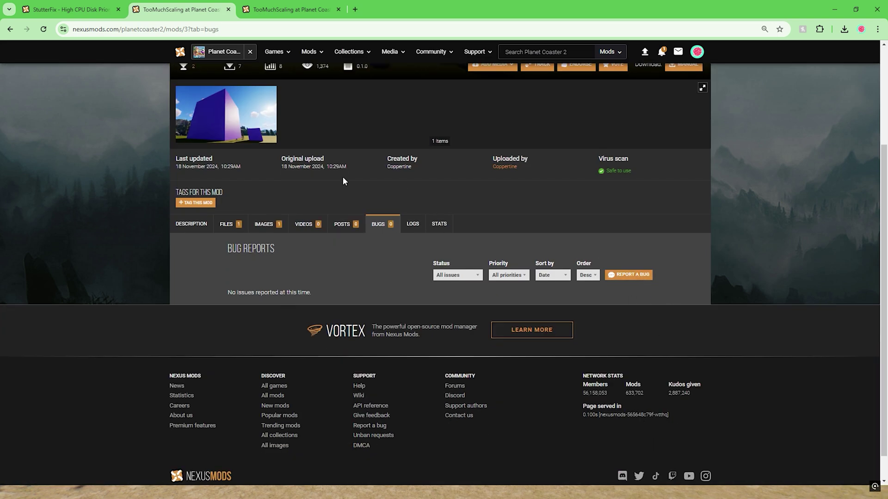
scroll(343, 181, "up", 3)
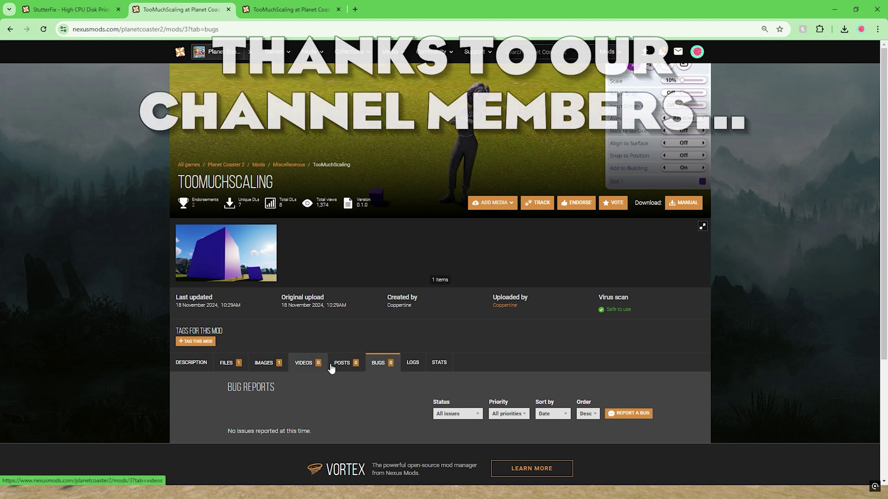
left_click(349, 368)
scroll(237, 324, "down", 2)
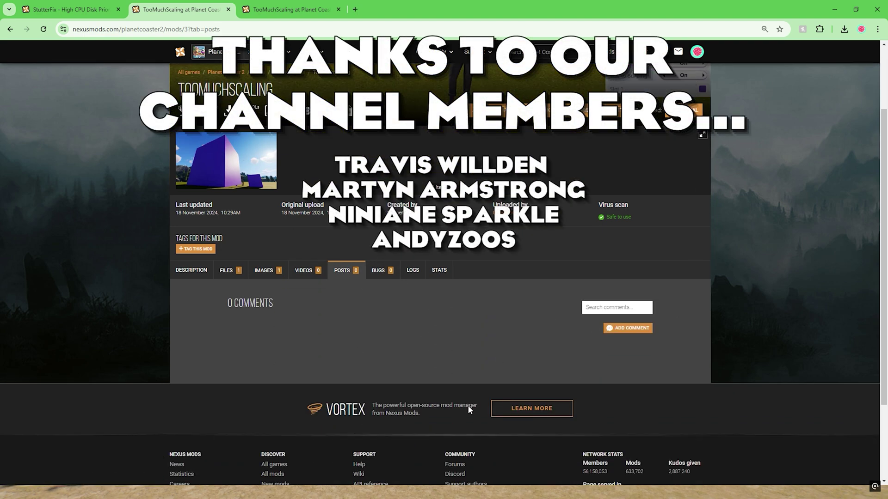